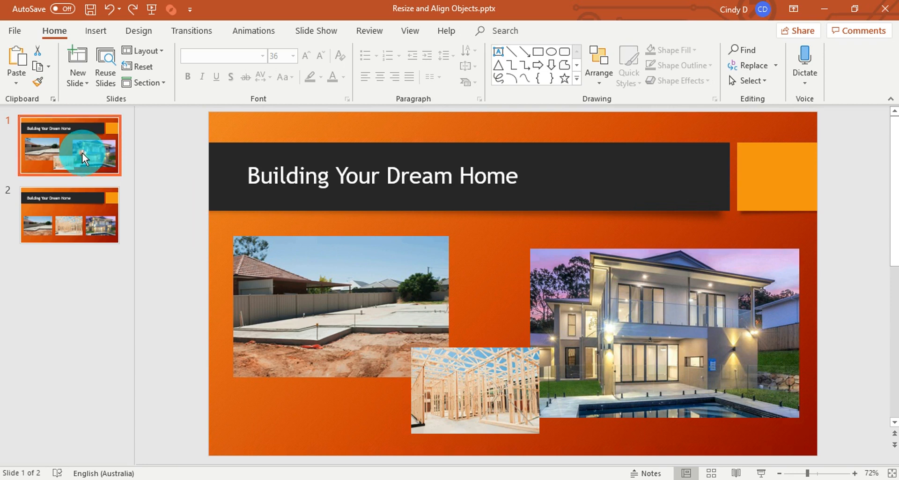
# Step: Preview the finished layout on slide 2, then select all three photos on slide 1
pyautogui.click(97, 225)
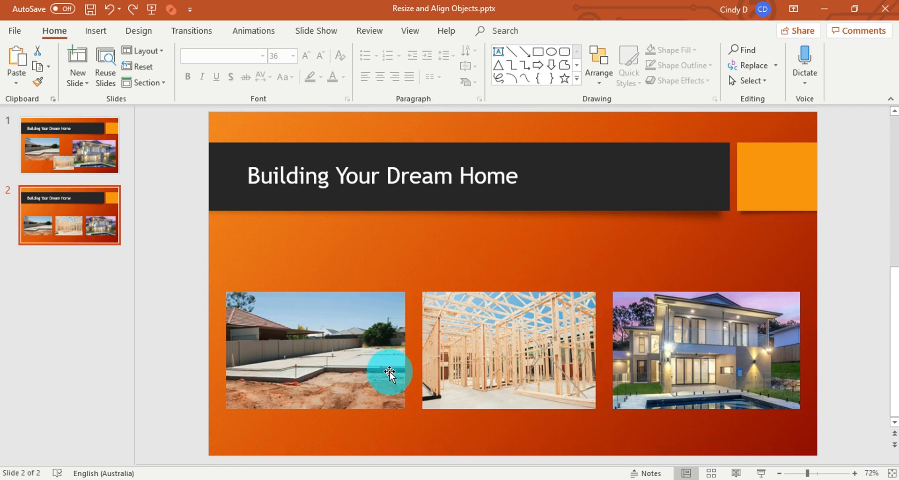
pyautogui.click(70, 144)
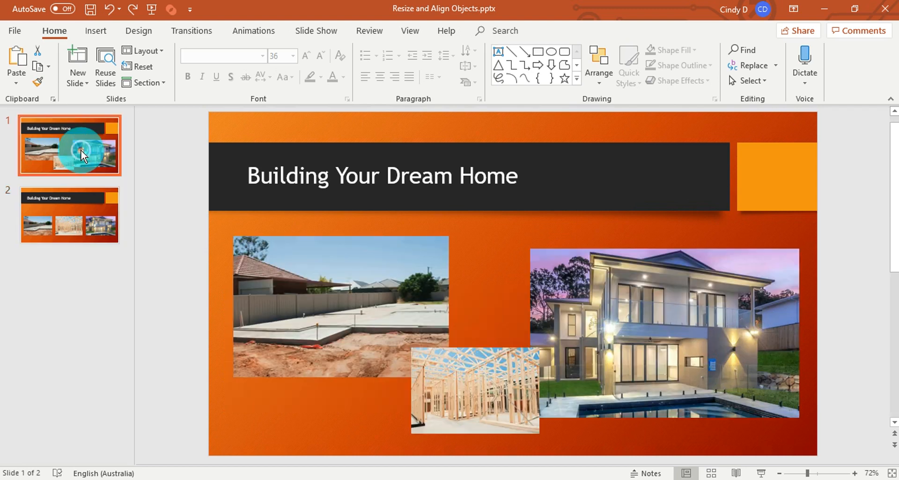
pyautogui.click(326, 285)
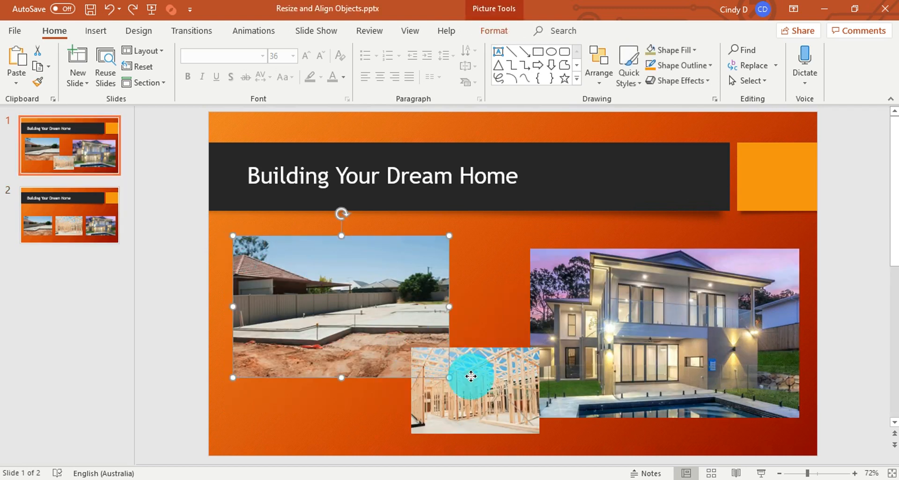
pyautogui.keyDown('shift'); pyautogui.click(468, 376); pyautogui.keyUp('shift')
pyautogui.keyDown('shift'); pyautogui.click(660, 291); pyautogui.keyUp('shift')
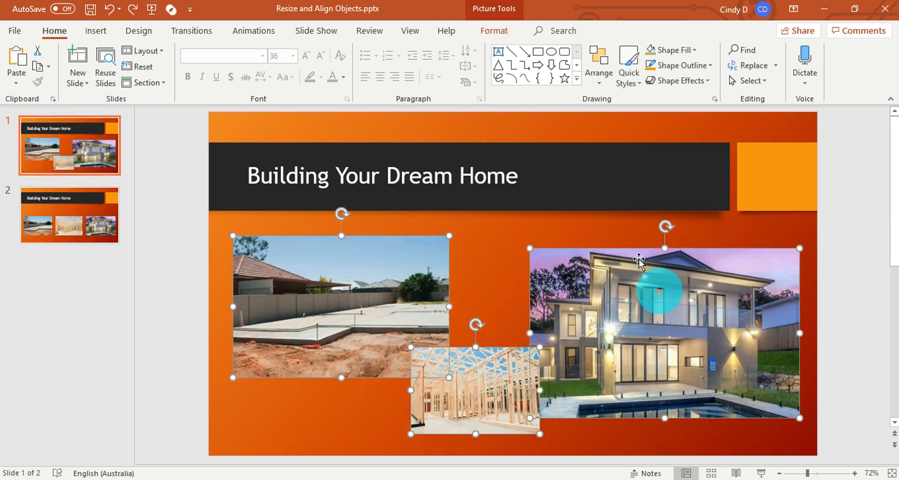
# Step: Set the height of the three selected photos to 6.5 cm via Picture Tools Format
pyautogui.click(496, 31)
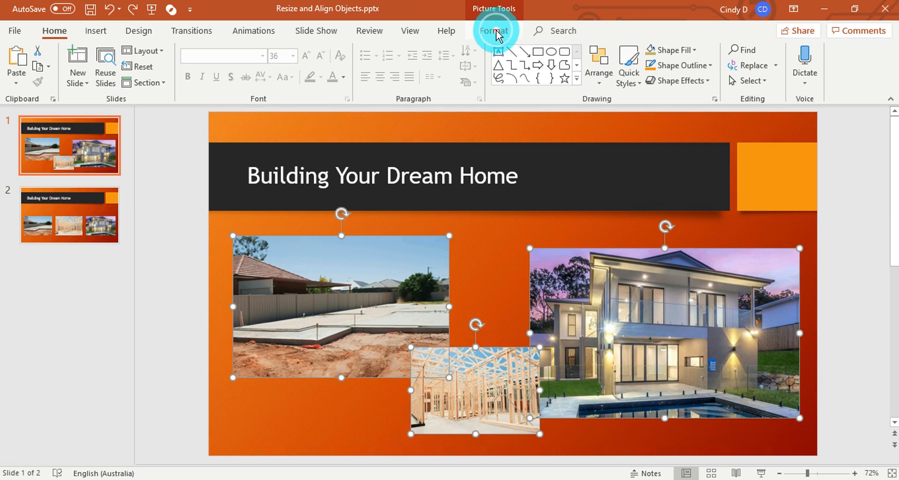
pyautogui.click(843, 55)
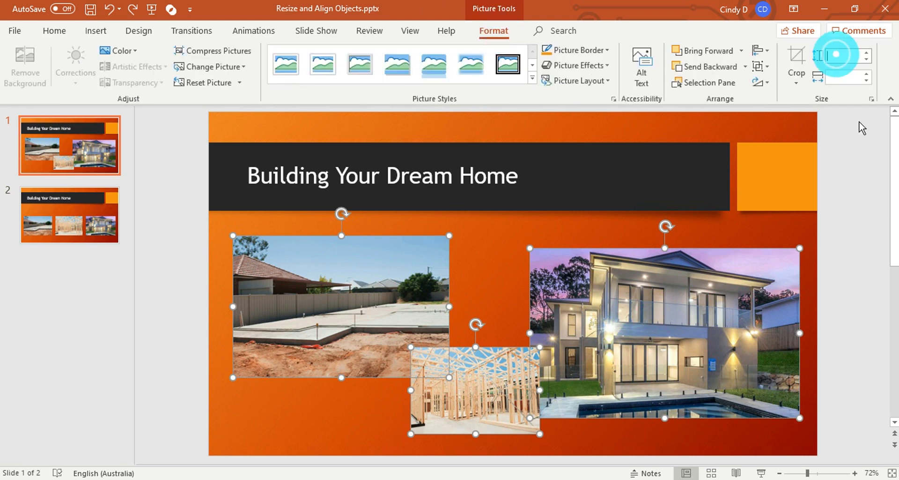
pyautogui.write('6.5')
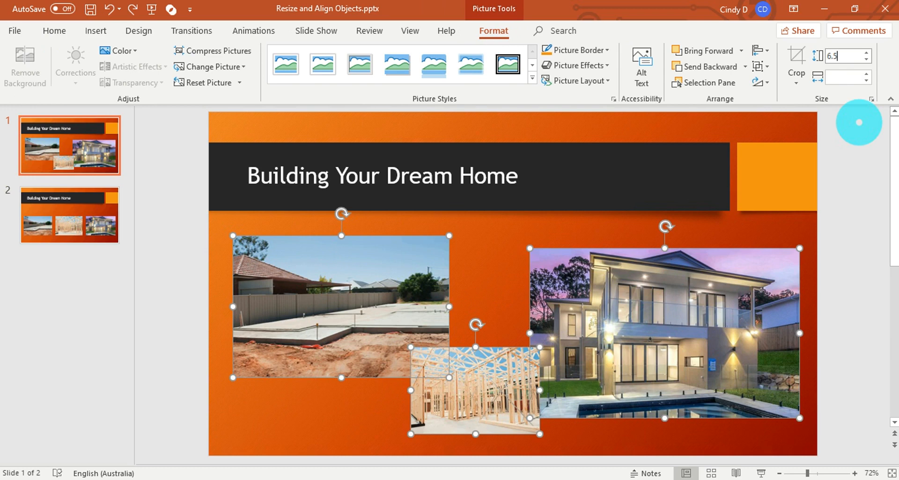
pyautogui.press('Return')
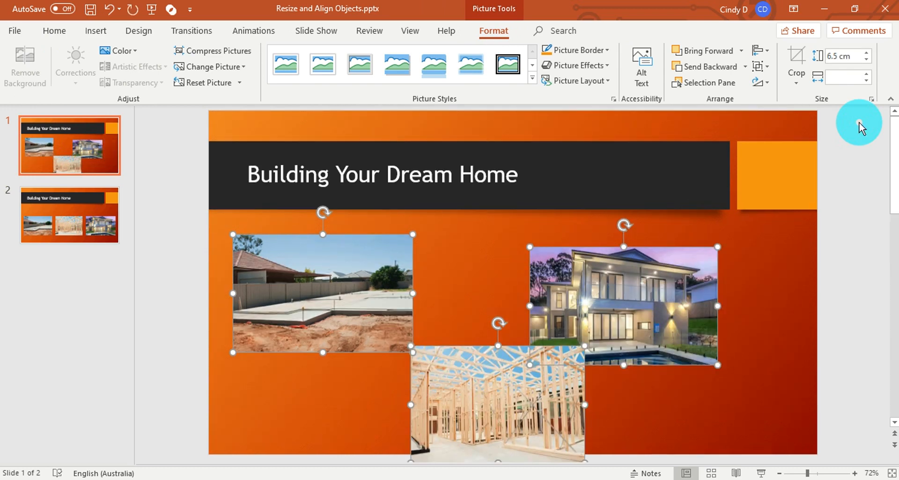
# Step: Align the photos to each other with Align Selected Objects, then Align Middle
pyautogui.click(763, 55)
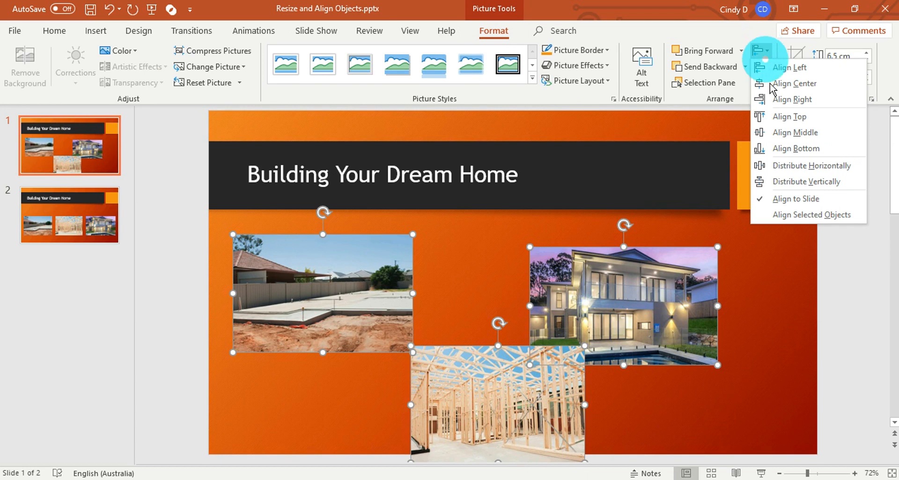
pyautogui.click(849, 217)
pyautogui.click(763, 50)
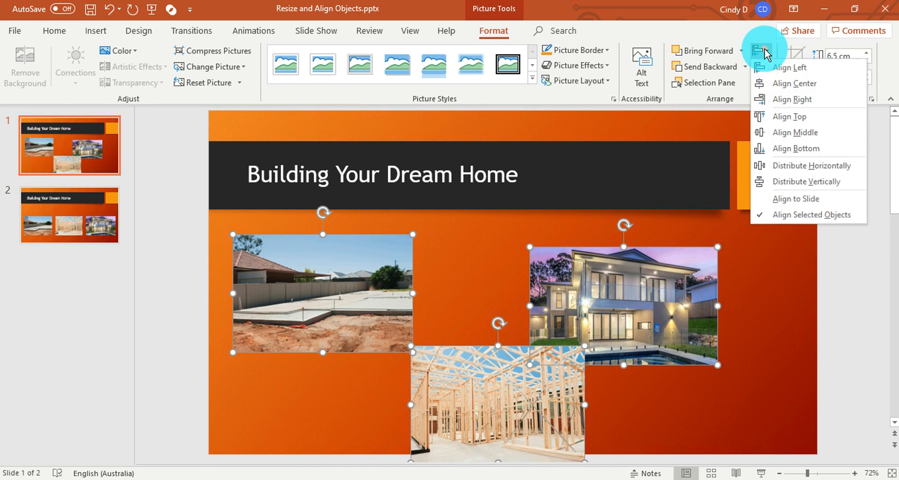
pyautogui.click(830, 131)
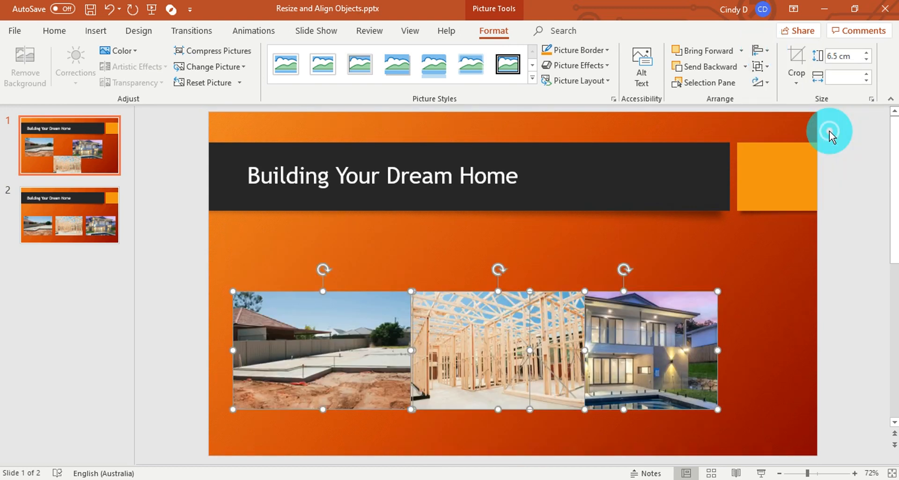
# Step: Switch to Align to Slide, distribute the photos horizontally, then deselect to view the result
pyautogui.click(763, 50)
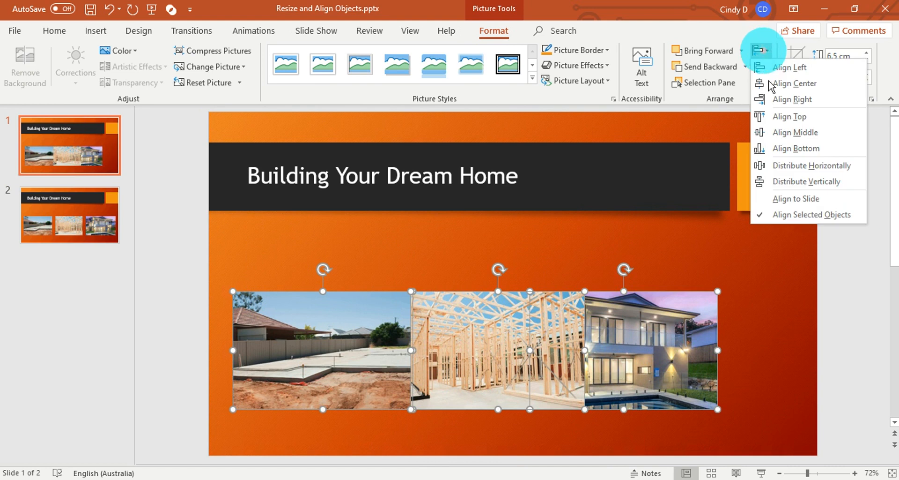
pyautogui.click(831, 197)
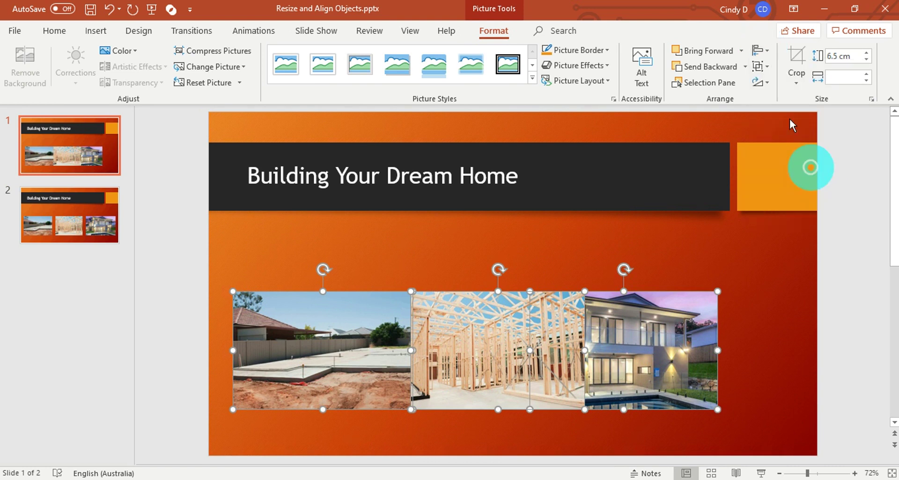
pyautogui.click(763, 55)
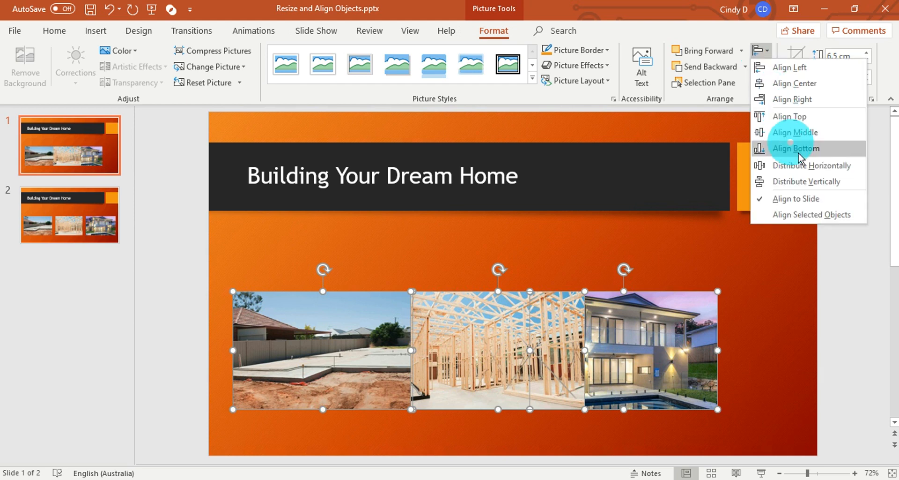
pyautogui.click(827, 167)
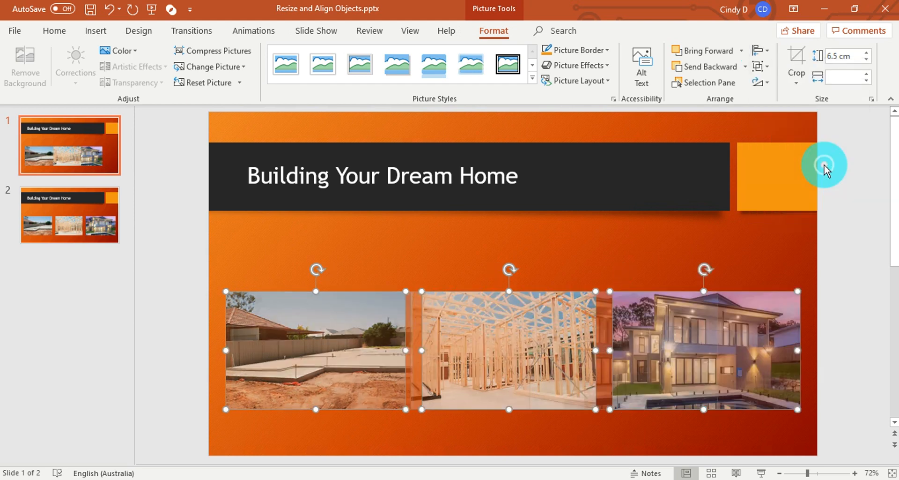
pyautogui.click(799, 227)
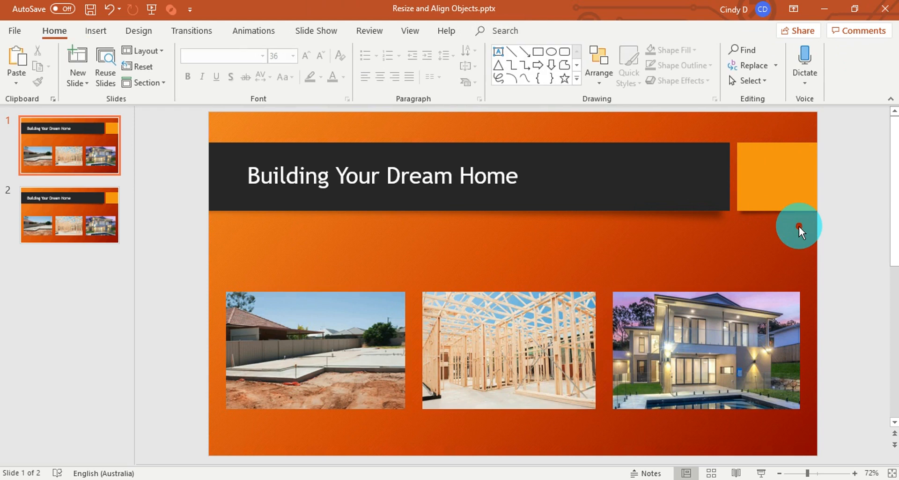